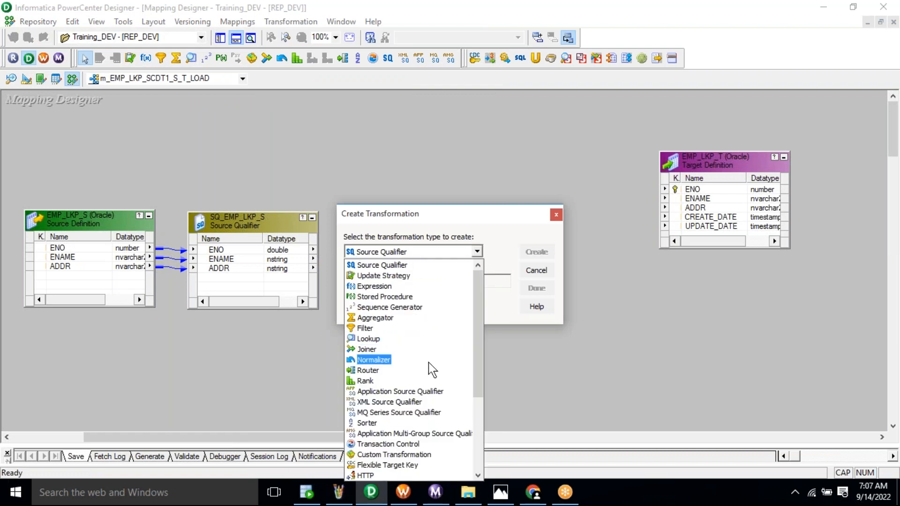
Create a Lookup transformation named DLKP that uses the target table EMP_LKP_T as its lookup table.
{"action": "left_click", "coordinate": [411, 341]}
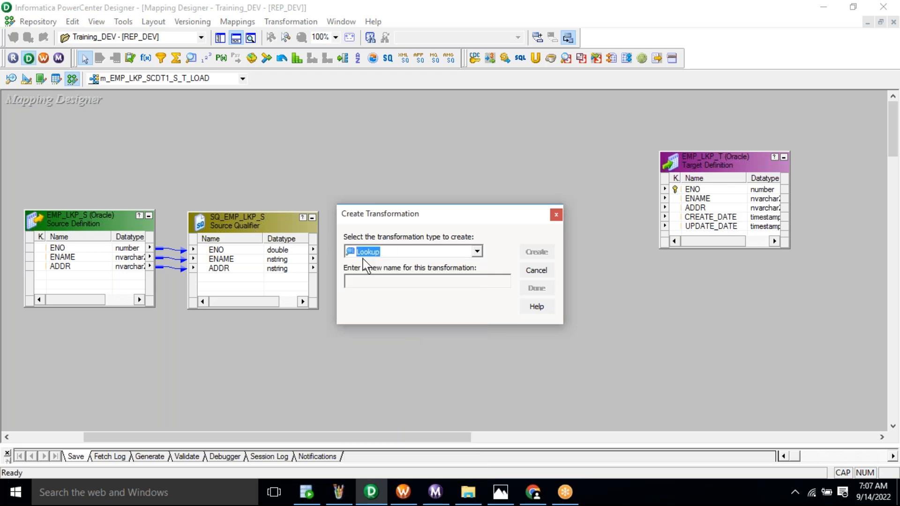
{"action": "left_click", "coordinate": [366, 281]}
{"action": "type", "text": "DLKP"}
{"action": "left_click", "coordinate": [534, 251]}
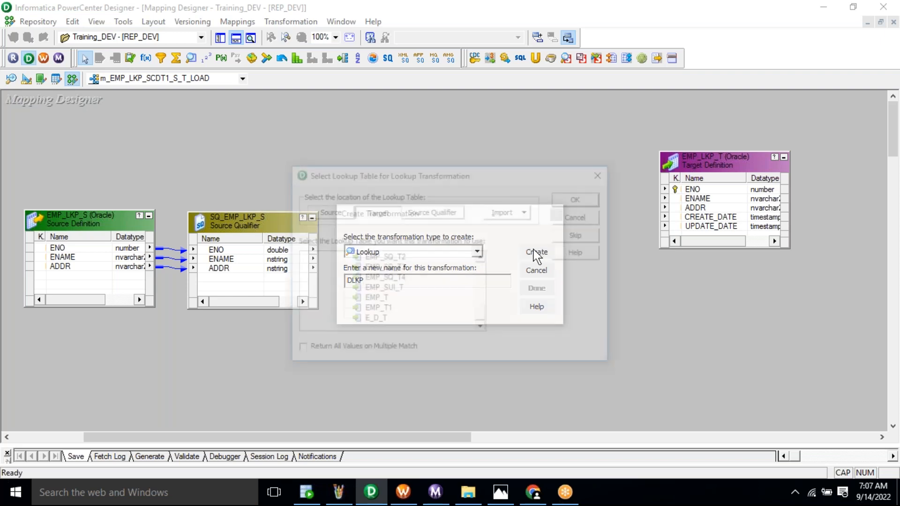
{"action": "left_click_drag", "start_coordinate": [482, 322], "coordinate": [483, 286]}
{"action": "left_click", "coordinate": [385, 299]}
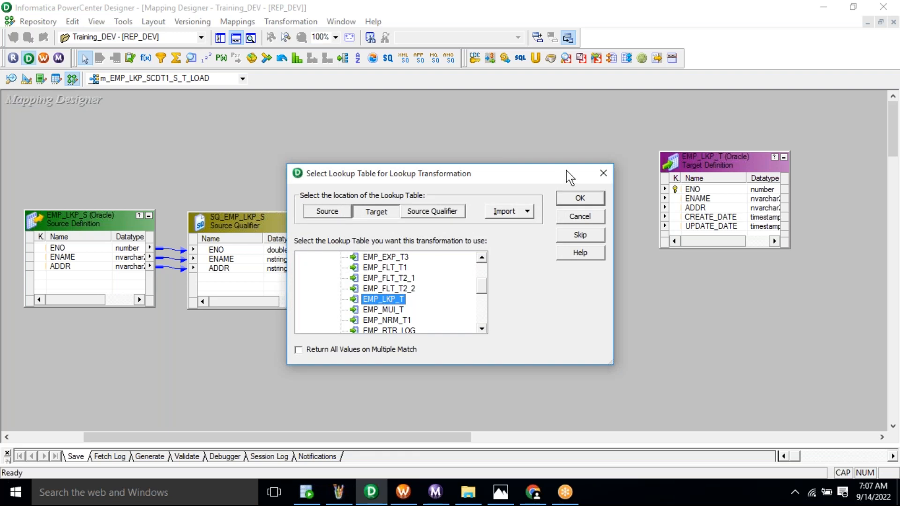
{"action": "left_click", "coordinate": [580, 198]}
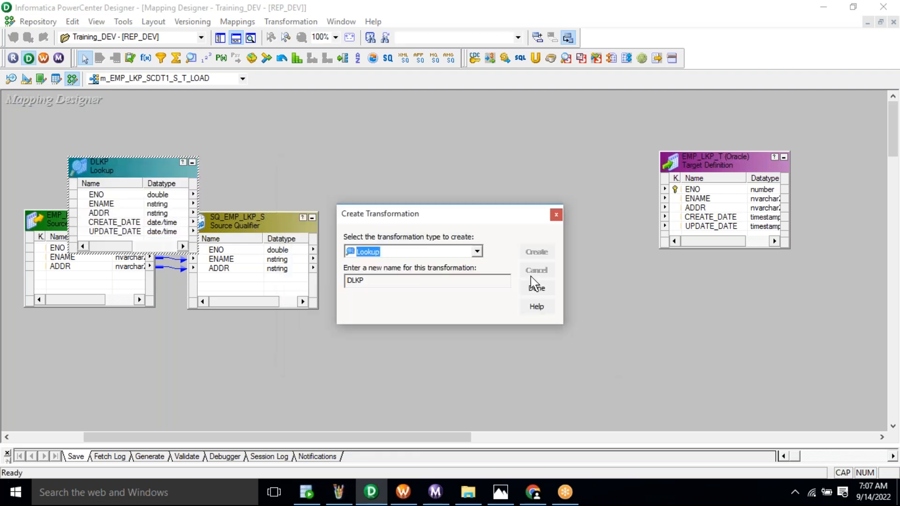
{"action": "left_click", "coordinate": [536, 287]}
Place the DLKP lookup between the source qualifier and the target definition, and lengthen its box to show extra rows.
{"action": "left_click_drag", "start_coordinate": [106, 175], "coordinate": [403, 145]}
{"action": "double_click", "coordinate": [388, 226]}
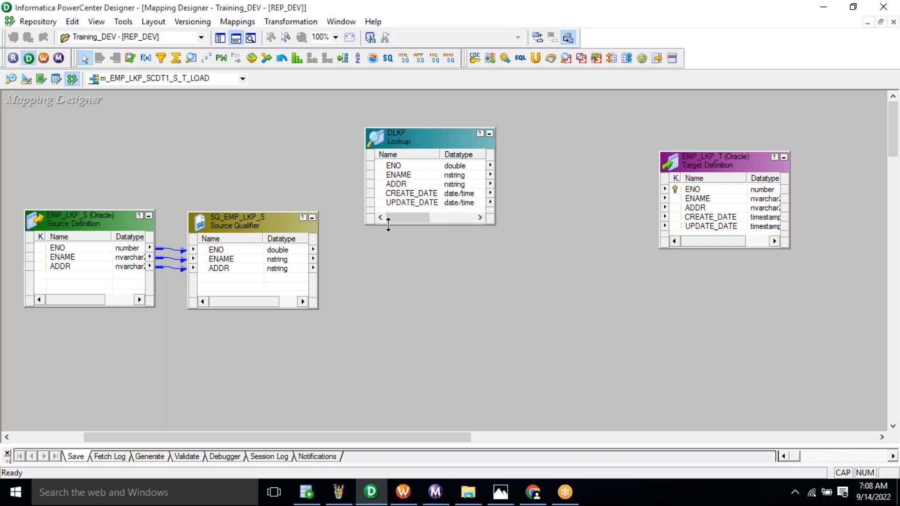
{"action": "left_click_drag", "start_coordinate": [388, 225], "coordinate": [398, 257]}
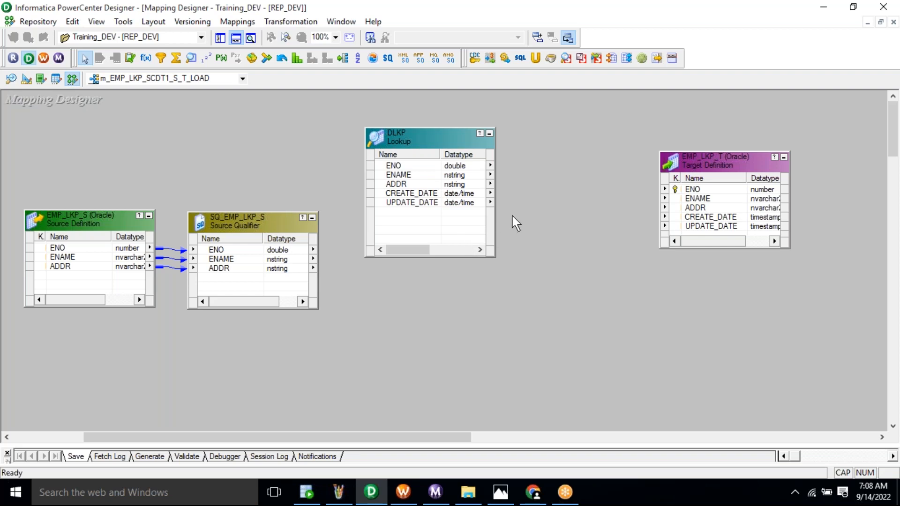
Enable Dynamic Lookup Cache in the properties of the DLKP lookup.
{"action": "right_click", "coordinate": [419, 145]}
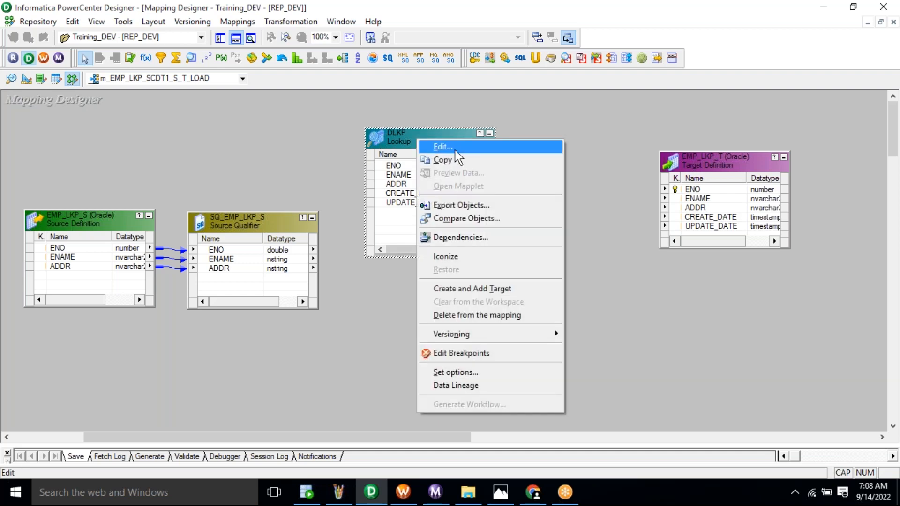
{"action": "left_click", "coordinate": [443, 146]}
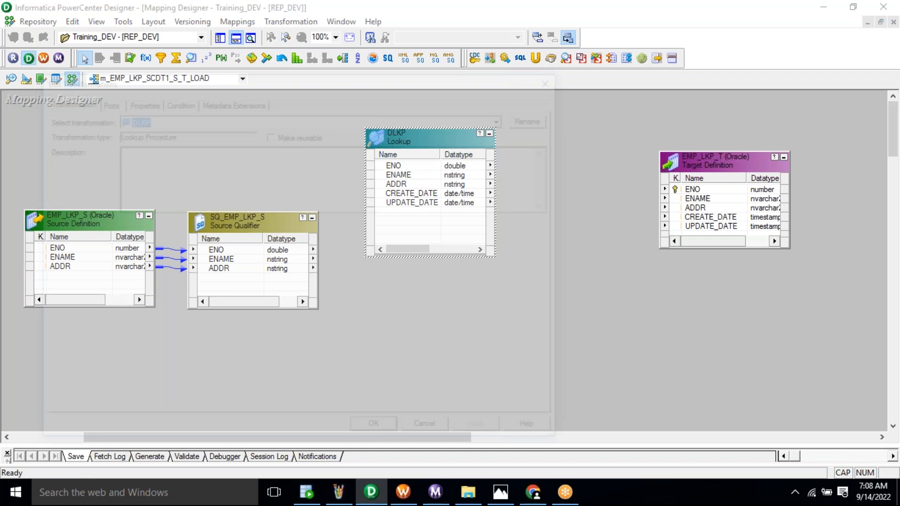
{"action": "left_click", "coordinate": [137, 102]}
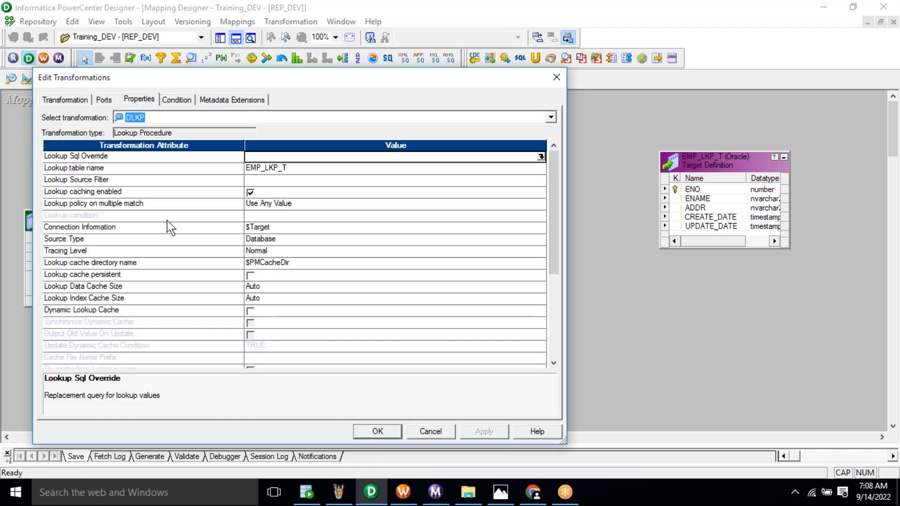
{"action": "left_click", "coordinate": [146, 316]}
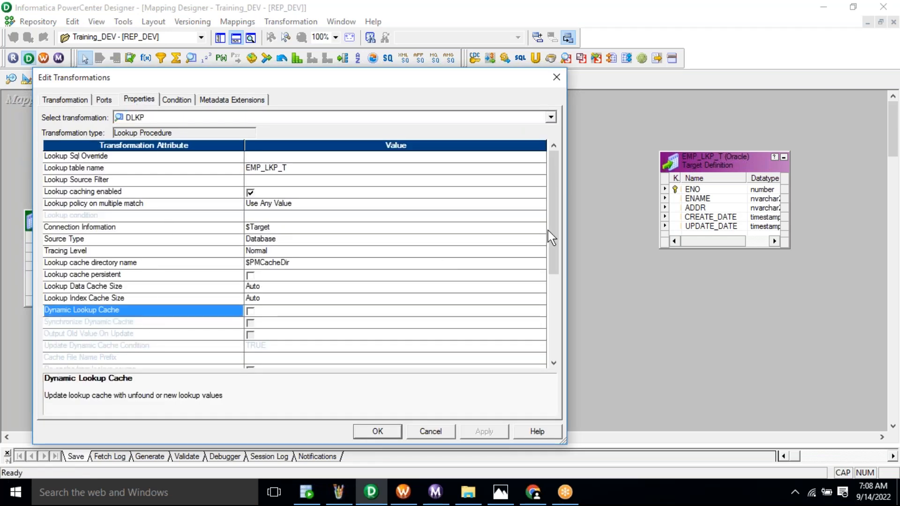
{"action": "left_click_drag", "start_coordinate": [554, 253], "coordinate": [552, 311]}
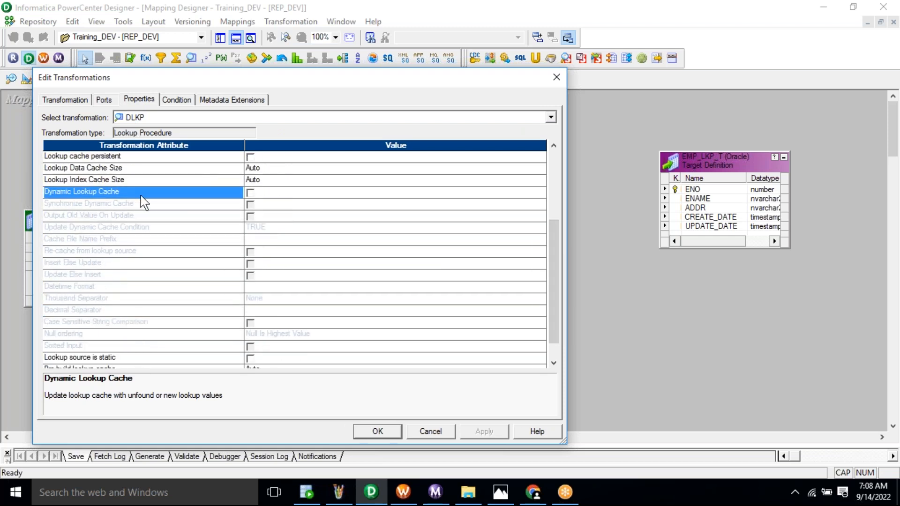
{"action": "left_click", "coordinate": [250, 193]}
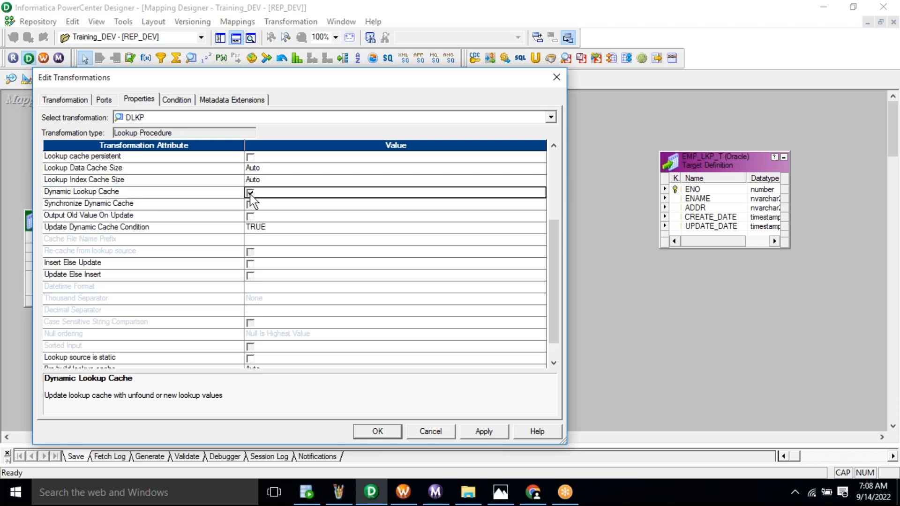
{"action": "left_click", "coordinate": [228, 193]}
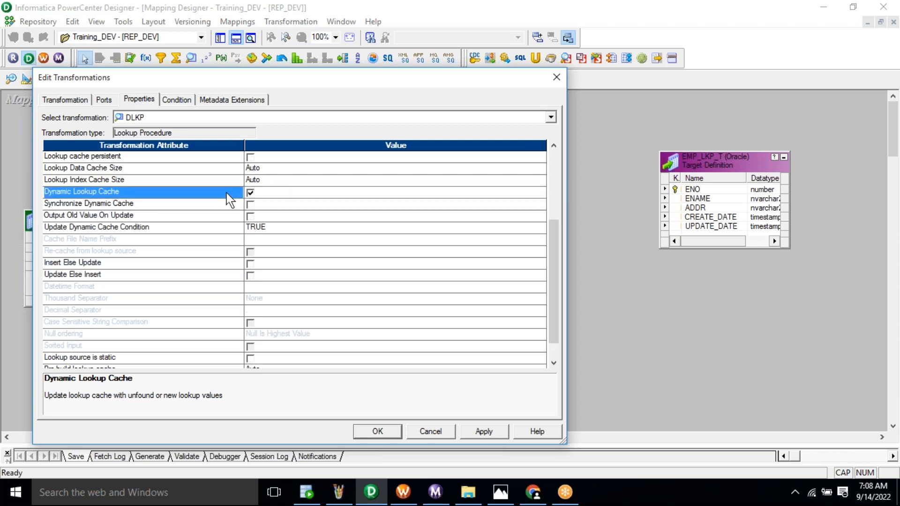
Enable Insert Else Update for the DLKP lookup and apply the property changes despite the empty lookup condition.
{"action": "left_click", "coordinate": [170, 266]}
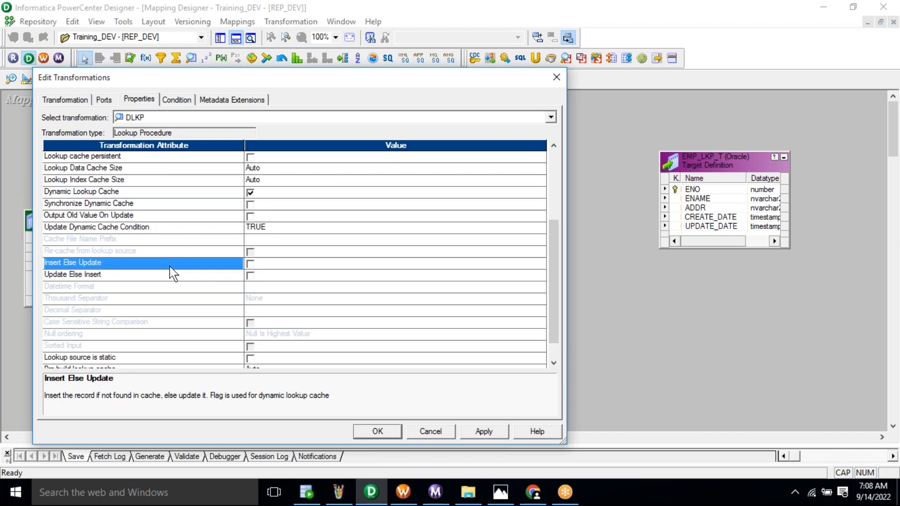
{"action": "left_click", "coordinate": [251, 264]}
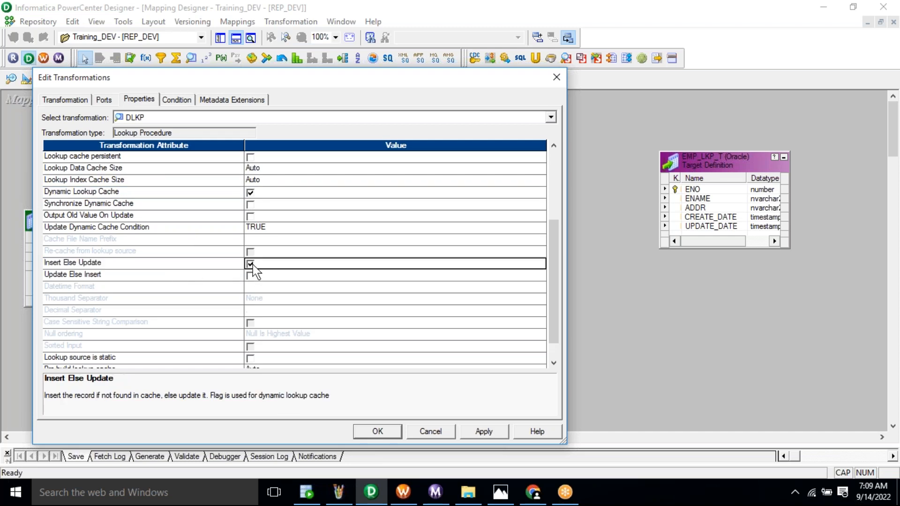
{"action": "left_click", "coordinate": [207, 193]}
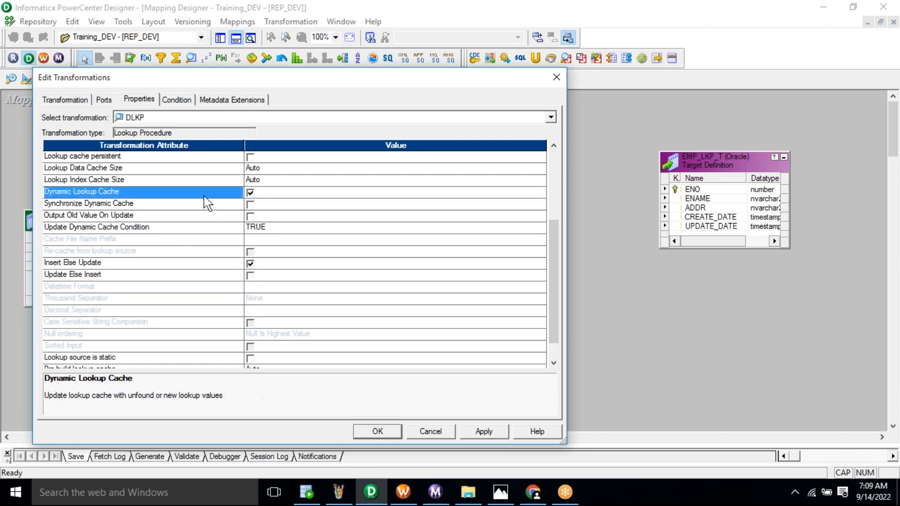
{"action": "left_click", "coordinate": [202, 265]}
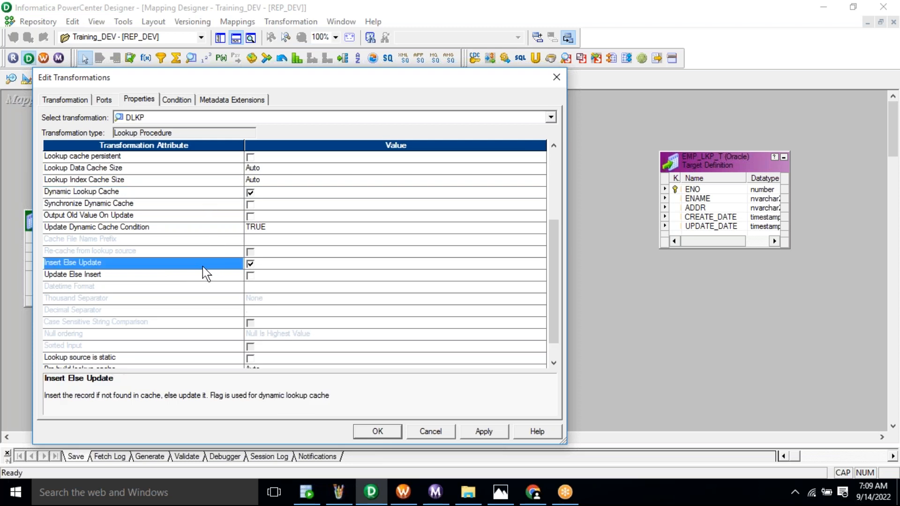
{"action": "left_click", "coordinate": [219, 194]}
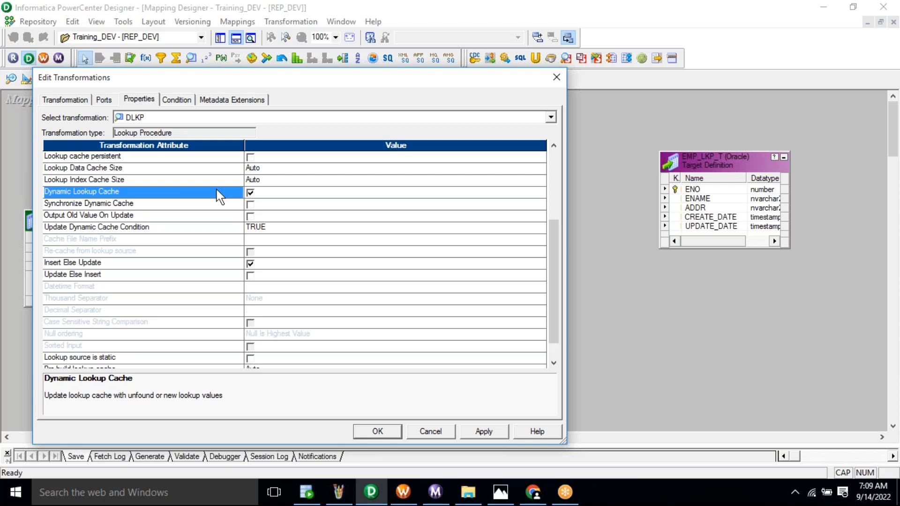
{"action": "left_click", "coordinate": [486, 432]}
{"action": "left_click", "coordinate": [353, 299]}
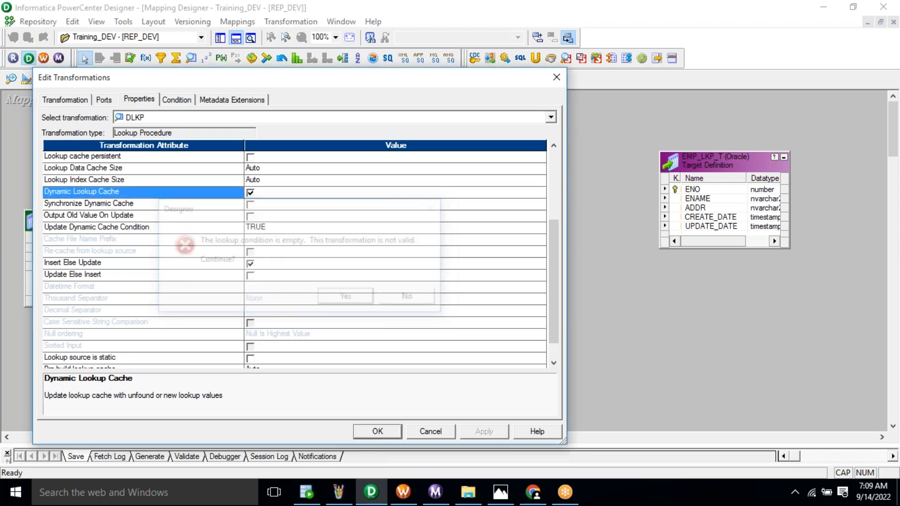
{"action": "left_click", "coordinate": [378, 432]}
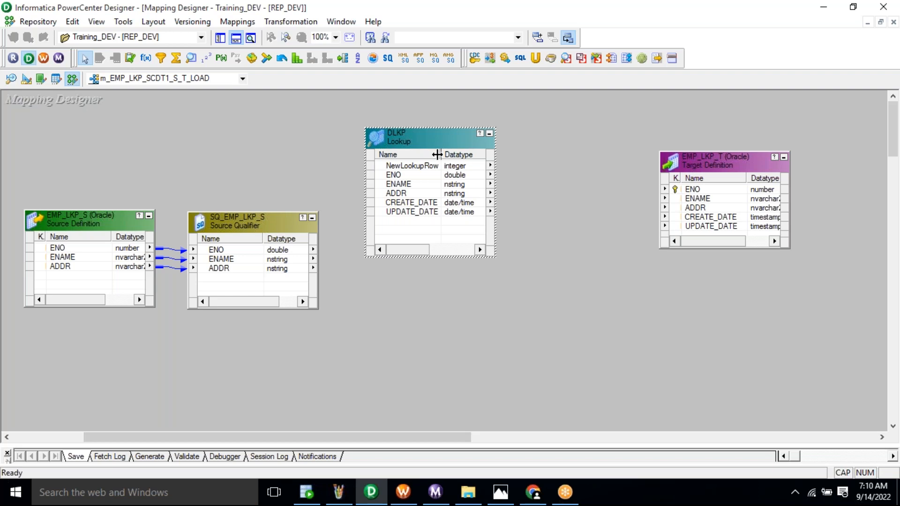
{"action": "left_click", "coordinate": [413, 176]}
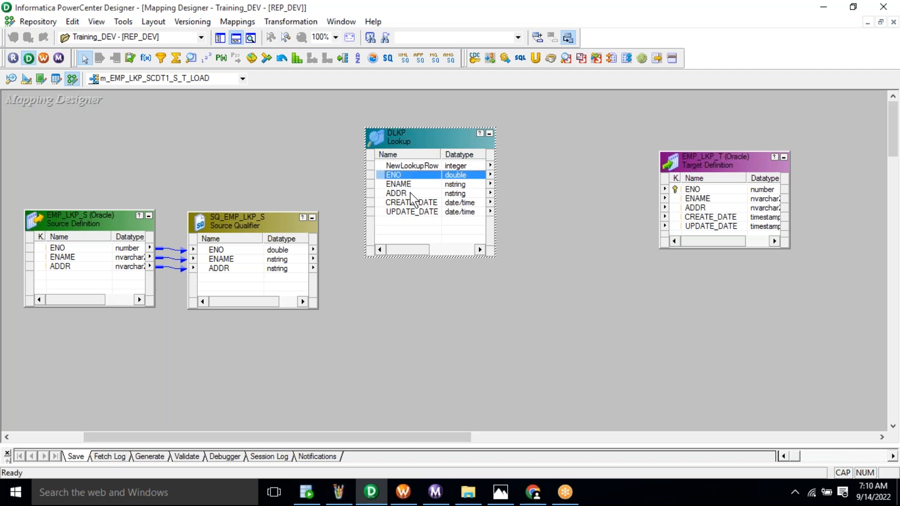
{"action": "left_click", "coordinate": [410, 211], "text": "shift"}
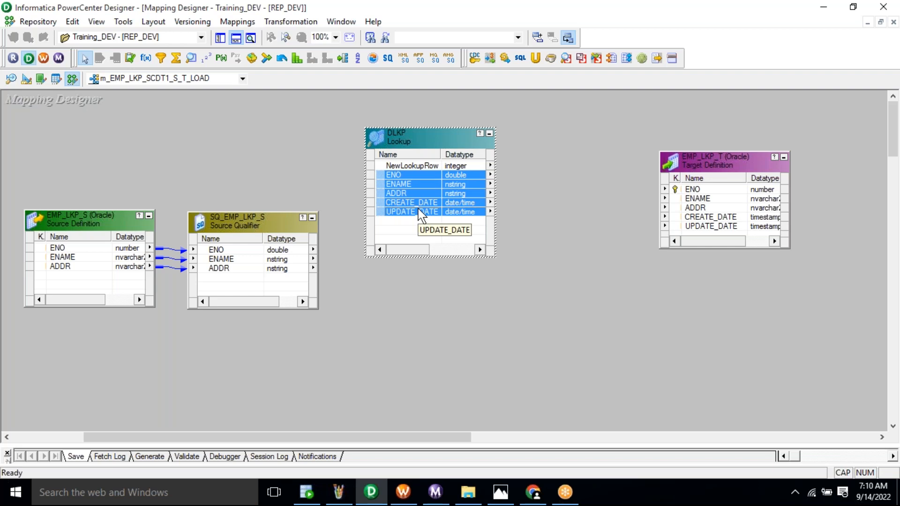
{"action": "left_click", "coordinate": [420, 166]}
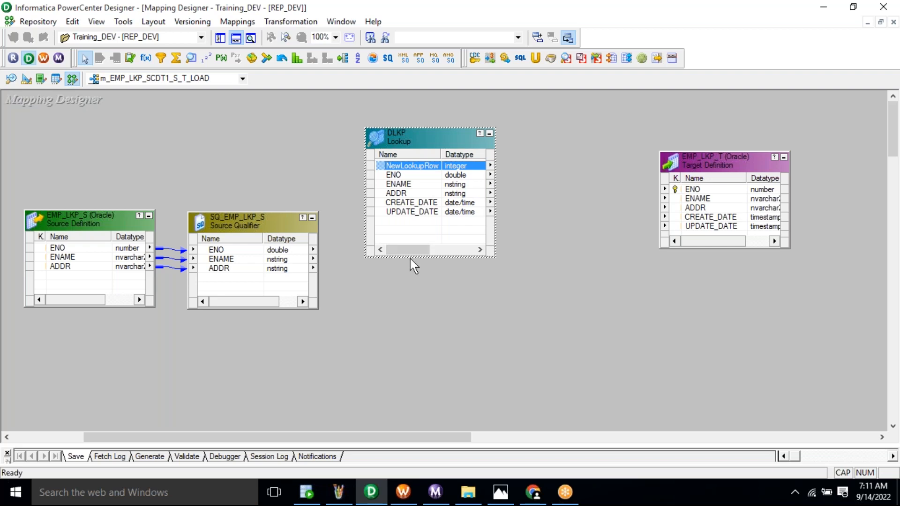
Lengthen the DLKP lookup box further to make room for more ports, and shift it slightly up and toward the target.
{"action": "left_click_drag", "start_coordinate": [410, 258], "coordinate": [416, 309]}
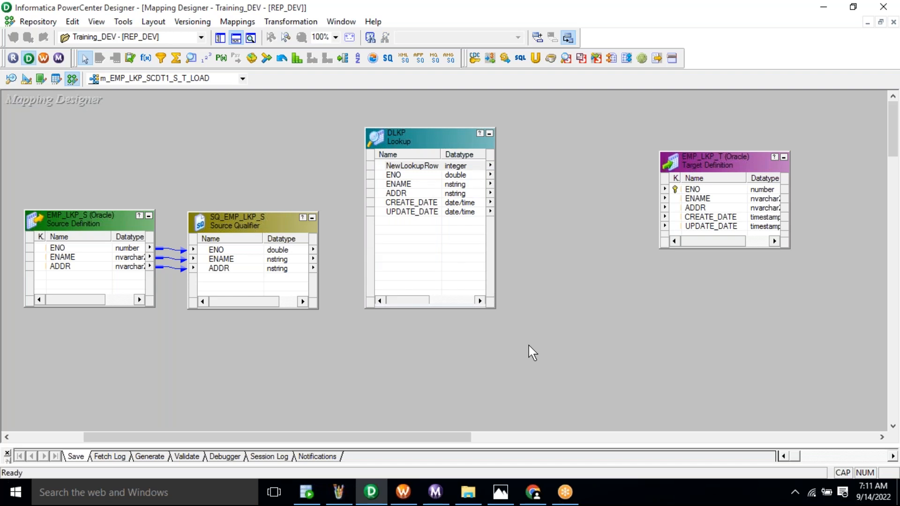
{"action": "left_click_drag", "start_coordinate": [429, 136], "coordinate": [447, 124]}
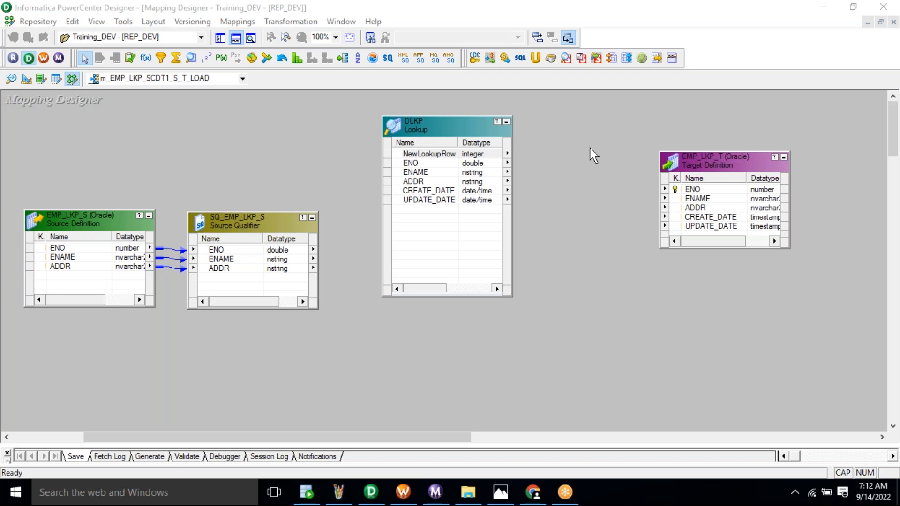
Link the ENO, ENAME and ADDR ports of SQ_EMP_LKP_S into the DLKP lookup as new input ports.
{"action": "left_click", "coordinate": [237, 249]}
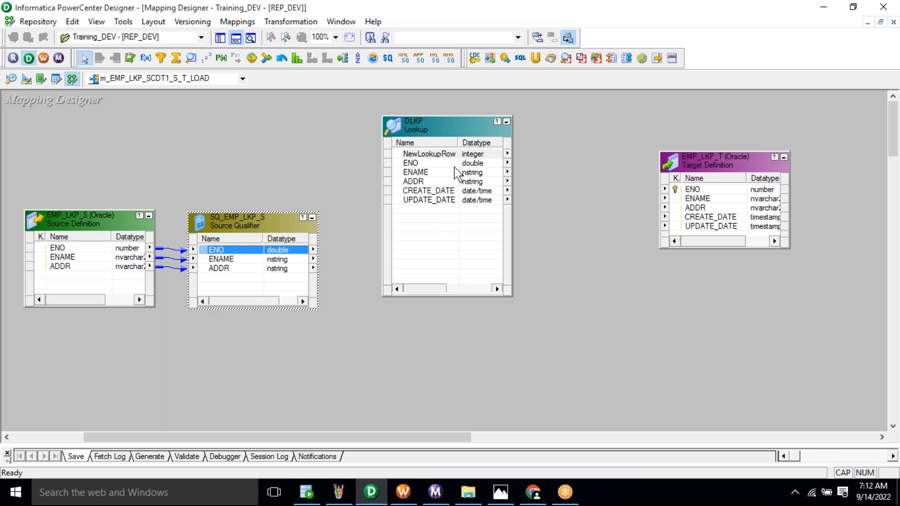
{"action": "left_click", "coordinate": [231, 259]}
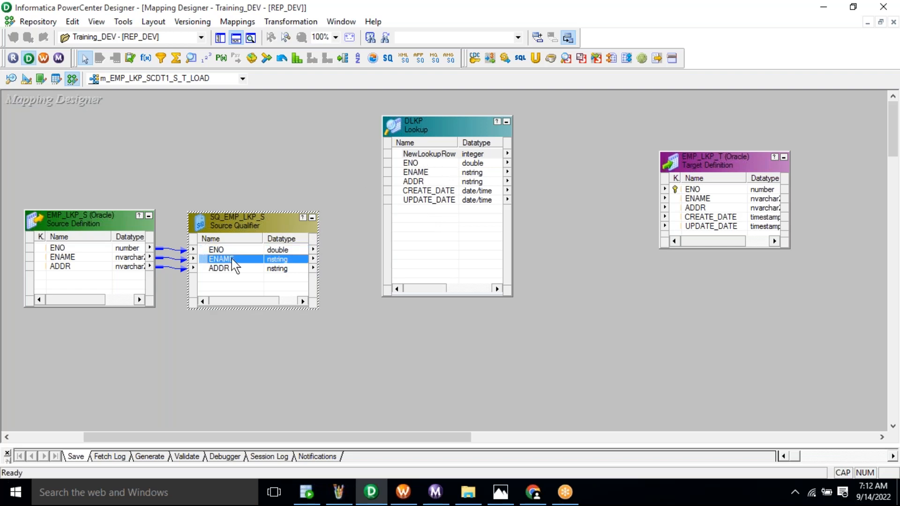
{"action": "right_click", "coordinate": [232, 258]}
{"action": "left_click", "coordinate": [259, 270]}
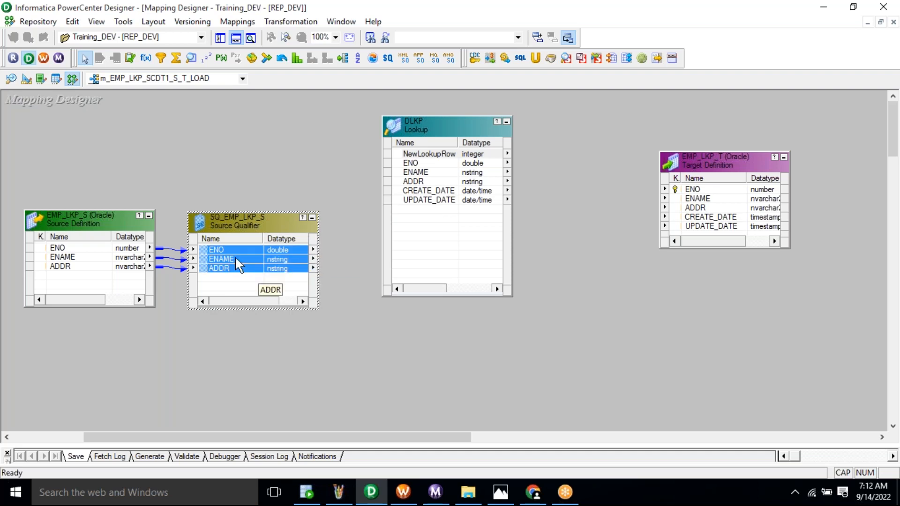
{"action": "left_click_drag", "start_coordinate": [214, 249], "coordinate": [422, 214]}
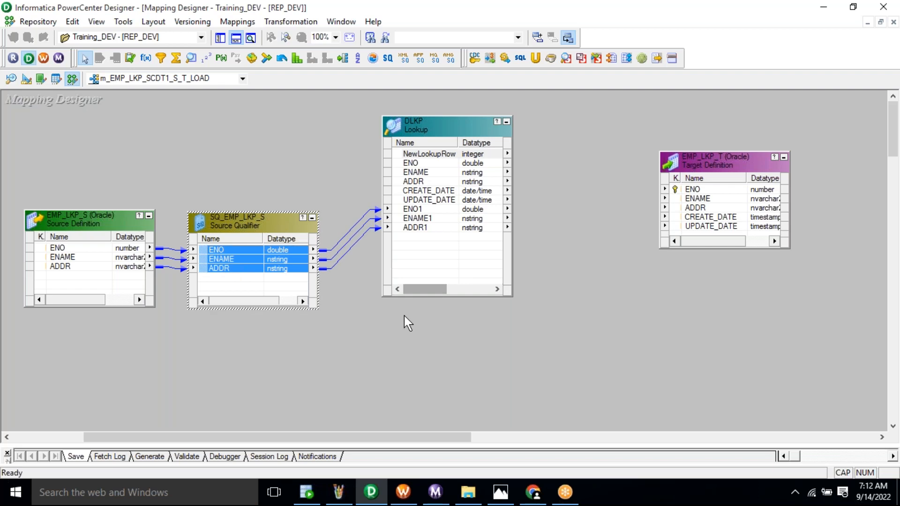
{"action": "left_click_drag", "start_coordinate": [344, 188], "coordinate": [355, 260]}
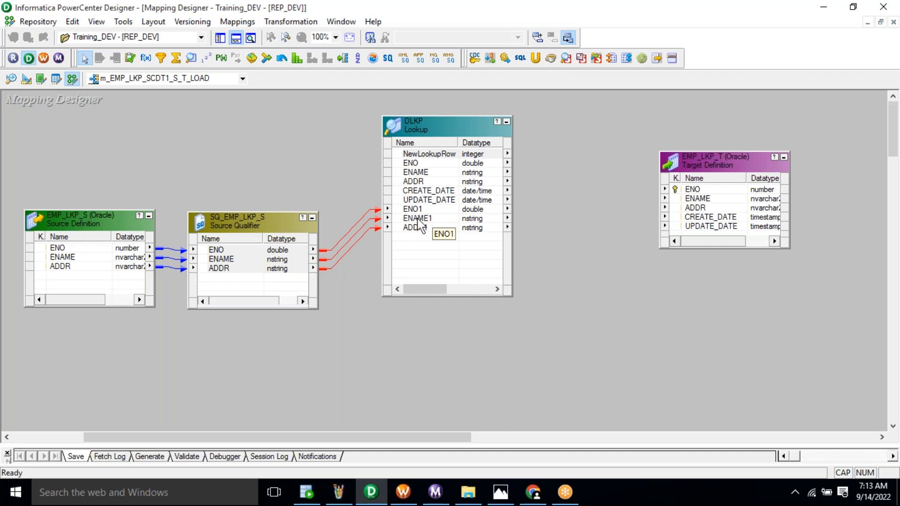
{"action": "left_click_drag", "start_coordinate": [355, 208], "coordinate": [367, 272]}
{"action": "left_click", "coordinate": [362, 340]}
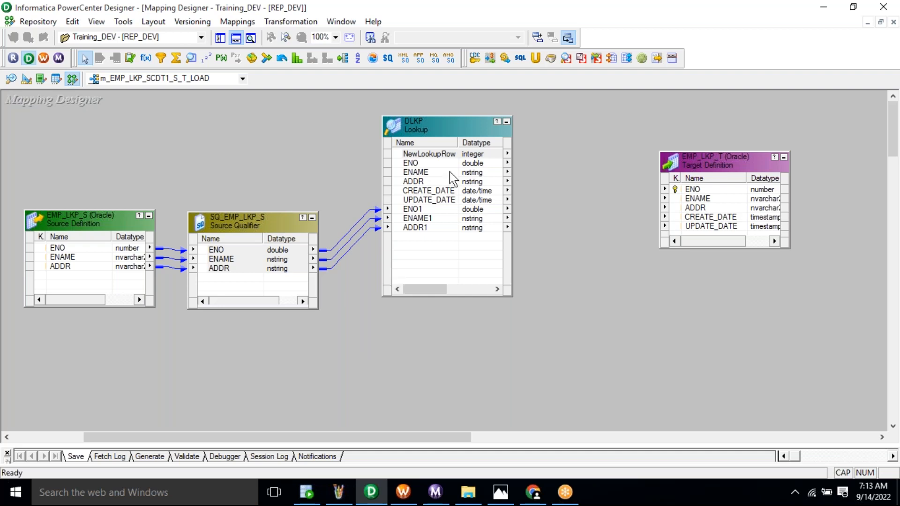
Add the lookup condition ENO = ENO1 to the DLKP lookup and save it despite the missing associated port for ENAME.
{"action": "right_click", "coordinate": [449, 130]}
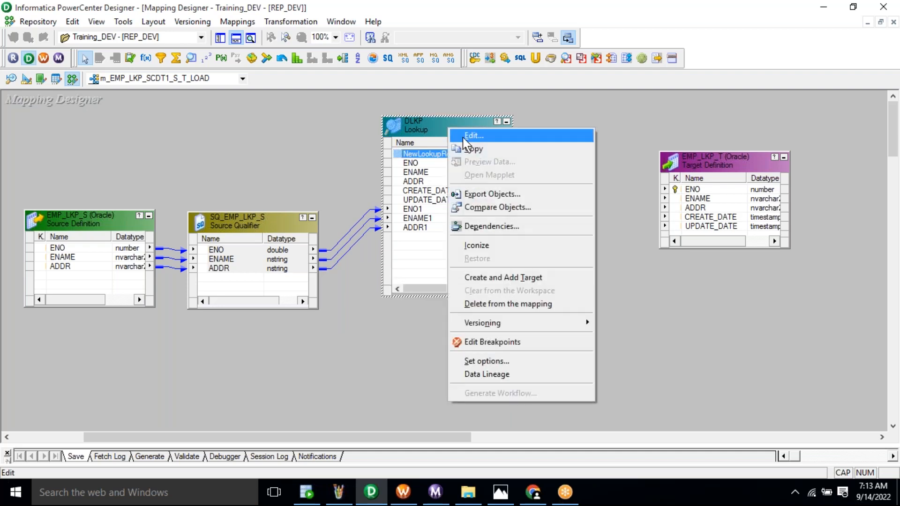
{"action": "left_click", "coordinate": [473, 135]}
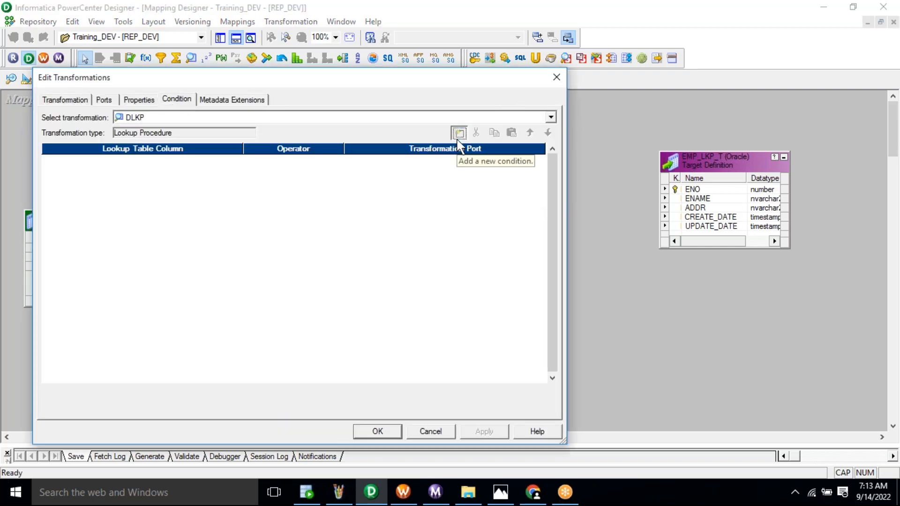
{"action": "left_click", "coordinate": [459, 136]}
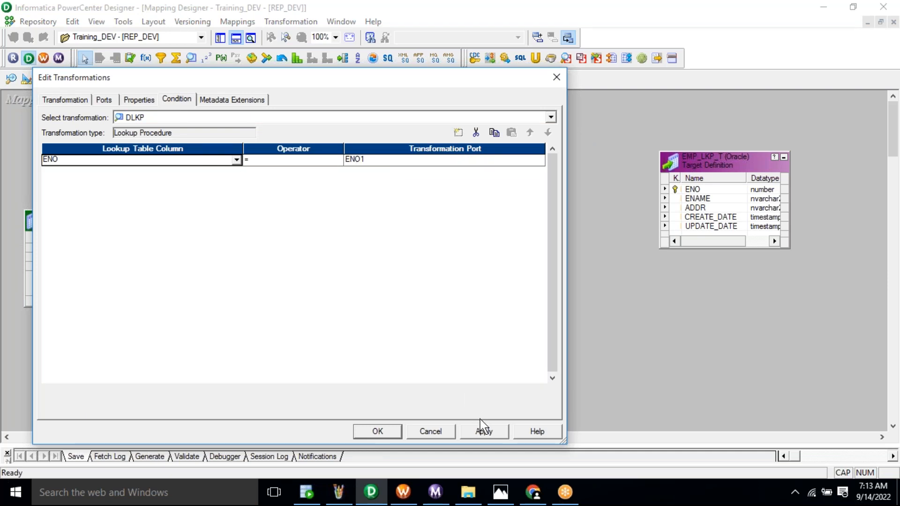
{"action": "left_click", "coordinate": [486, 434]}
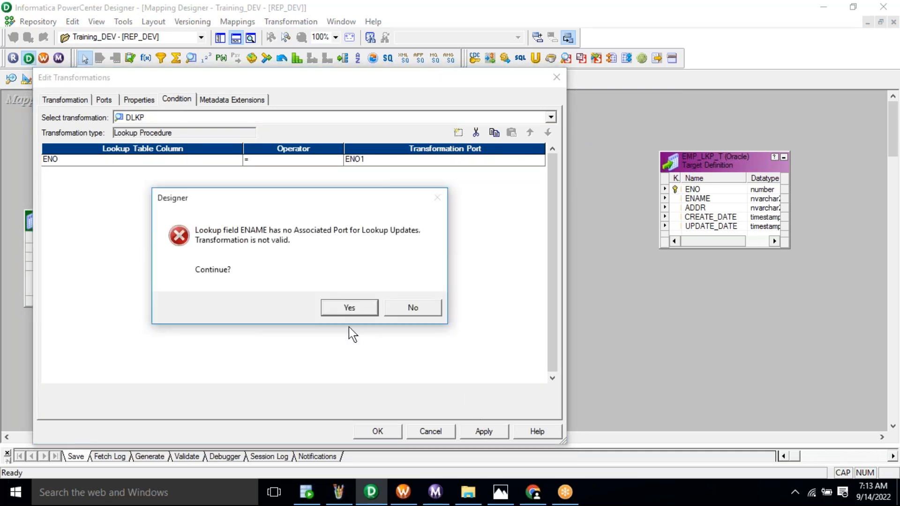
{"action": "left_click", "coordinate": [347, 308]}
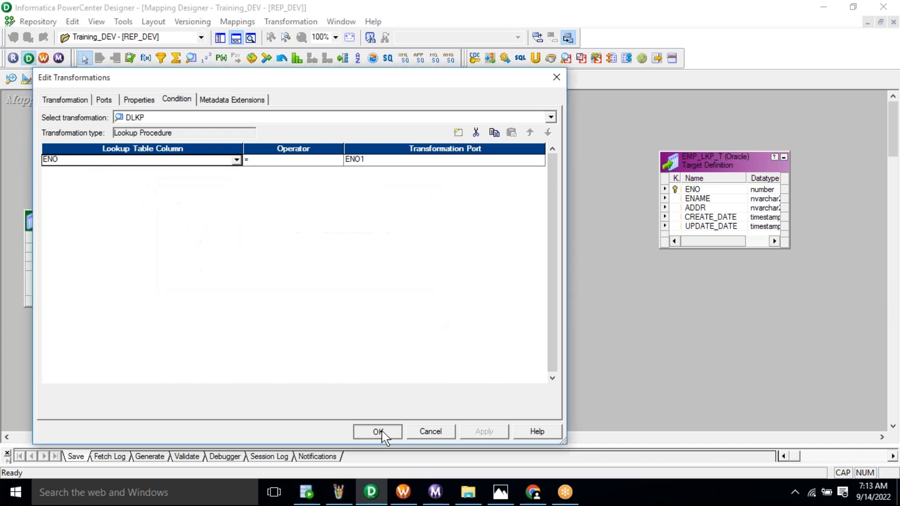
{"action": "left_click", "coordinate": [378, 431]}
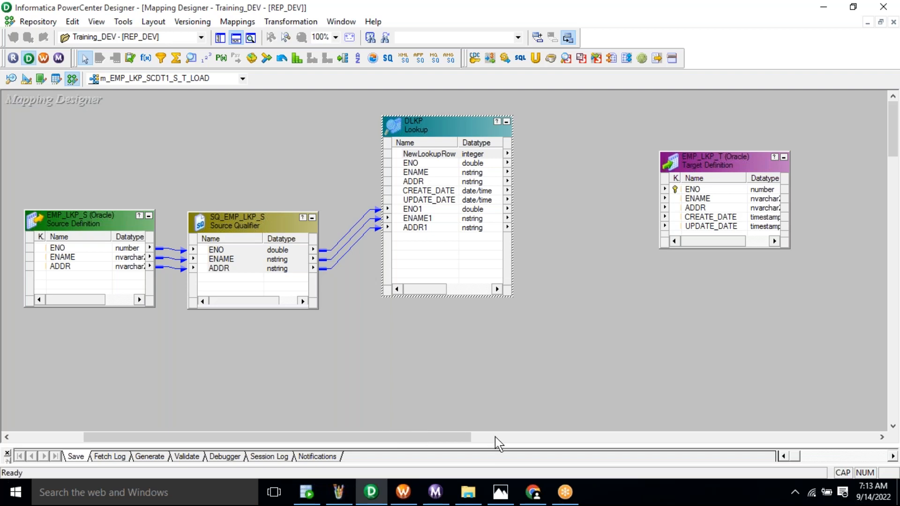
Switch to Paint and open the 18_DLKP diagram from the Training folder in place of 17_LKP.
{"action": "left_click", "coordinate": [349, 495]}
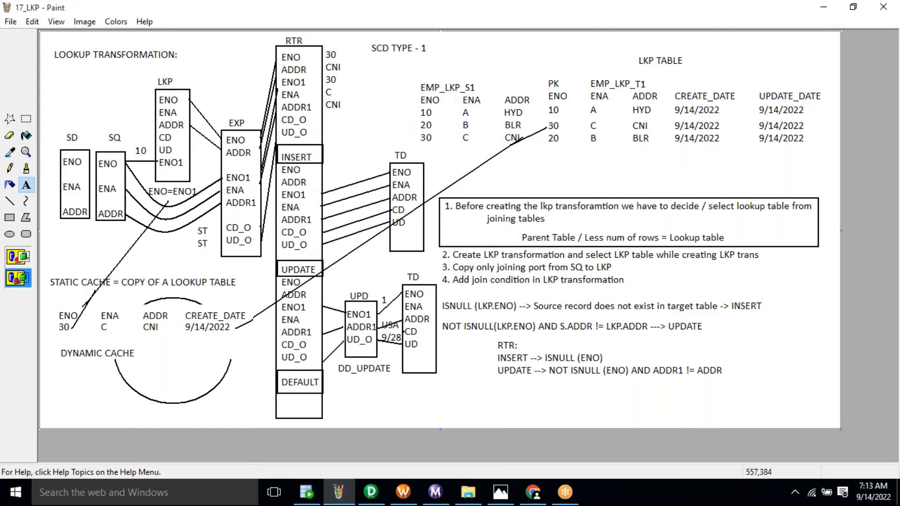
{"action": "key", "text": "ctrl+n"}
{"action": "left_click", "coordinate": [459, 275]}
{"action": "left_click", "coordinate": [10, 22]}
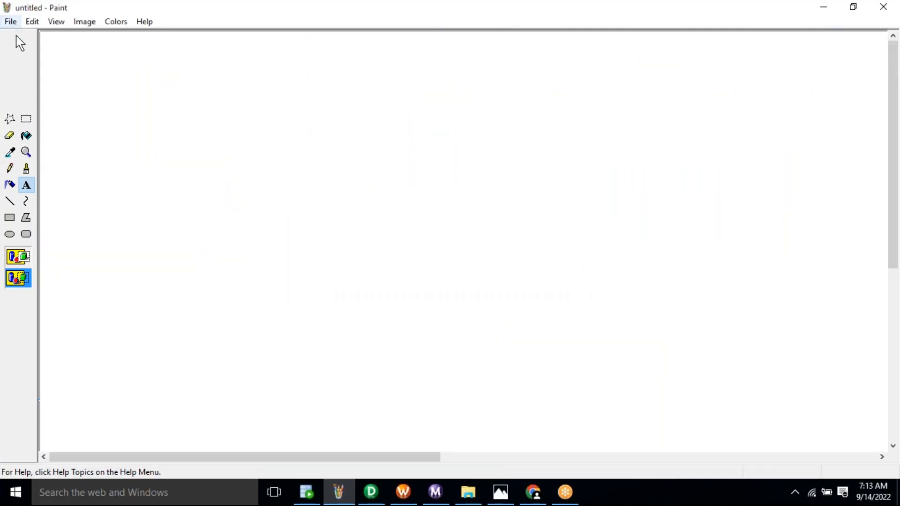
{"action": "left_click", "coordinate": [35, 52]}
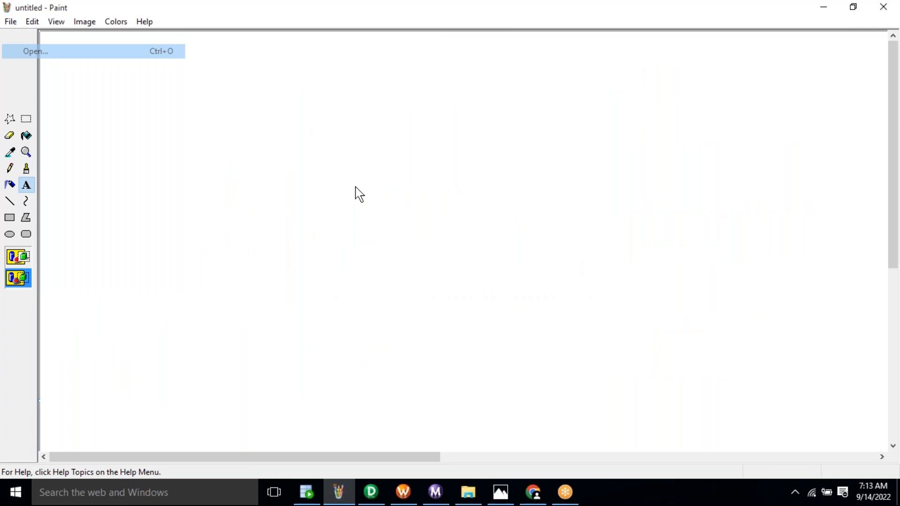
{"action": "left_click_drag", "start_coordinate": [483, 141], "coordinate": [482, 189]}
{"action": "left_click", "coordinate": [327, 288]}
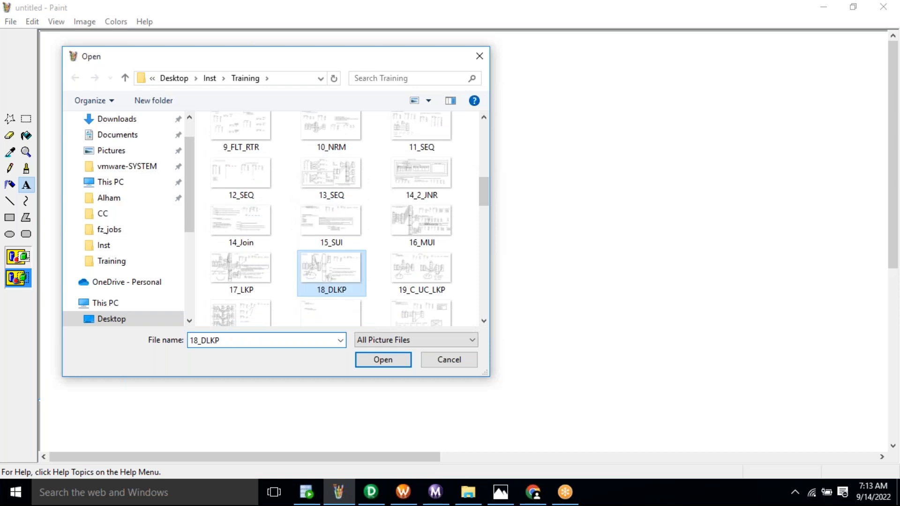
{"action": "key", "text": "Return"}
Examine the Dynamic Lookup diagram: the EMP_DLKP_S source and EMP_DLKP_T target tables, the dynamic cache and the DLKP ports.
{"action": "left_click_drag", "start_coordinate": [50, 43], "coordinate": [138, 71]}
{"action": "left_click", "coordinate": [197, 86]}
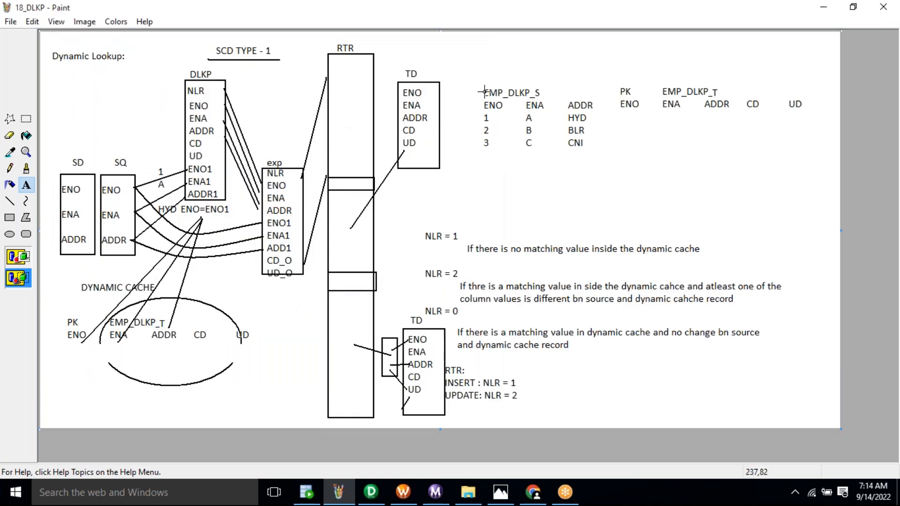
{"action": "left_click_drag", "start_coordinate": [466, 75], "coordinate": [614, 156]}
{"action": "left_click_drag", "start_coordinate": [614, 67], "coordinate": [813, 148]}
{"action": "left_click", "coordinate": [709, 193]}
{"action": "left_click", "coordinate": [27, 119]}
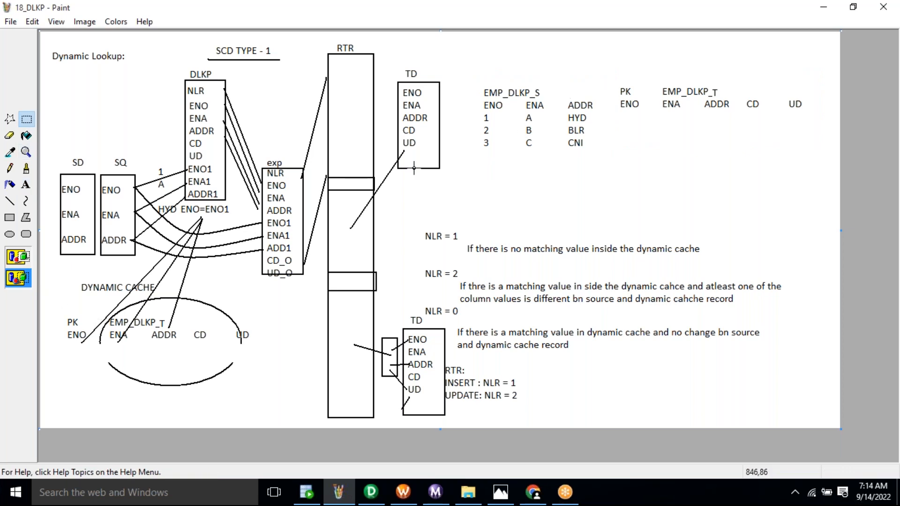
{"action": "left_click_drag", "start_coordinate": [64, 272], "coordinate": [165, 291]}
{"action": "left_click_drag", "start_coordinate": [184, 83], "coordinate": [218, 160]}
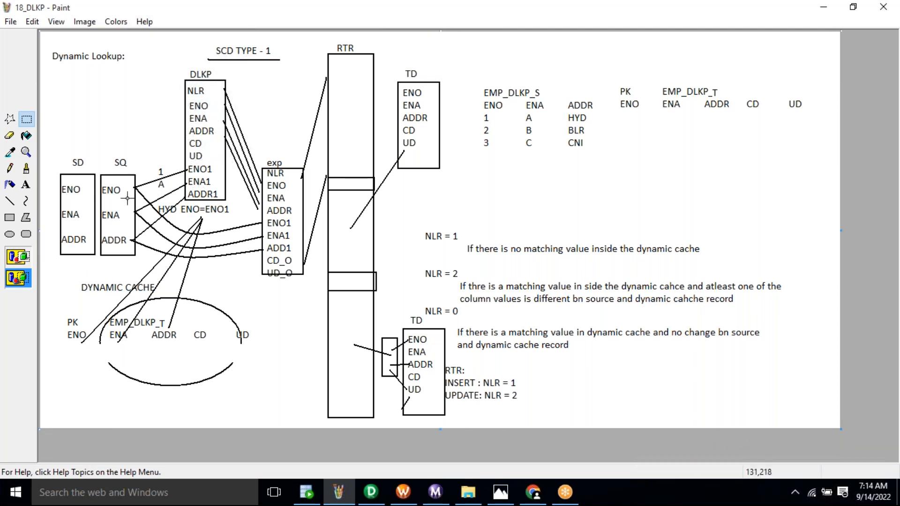